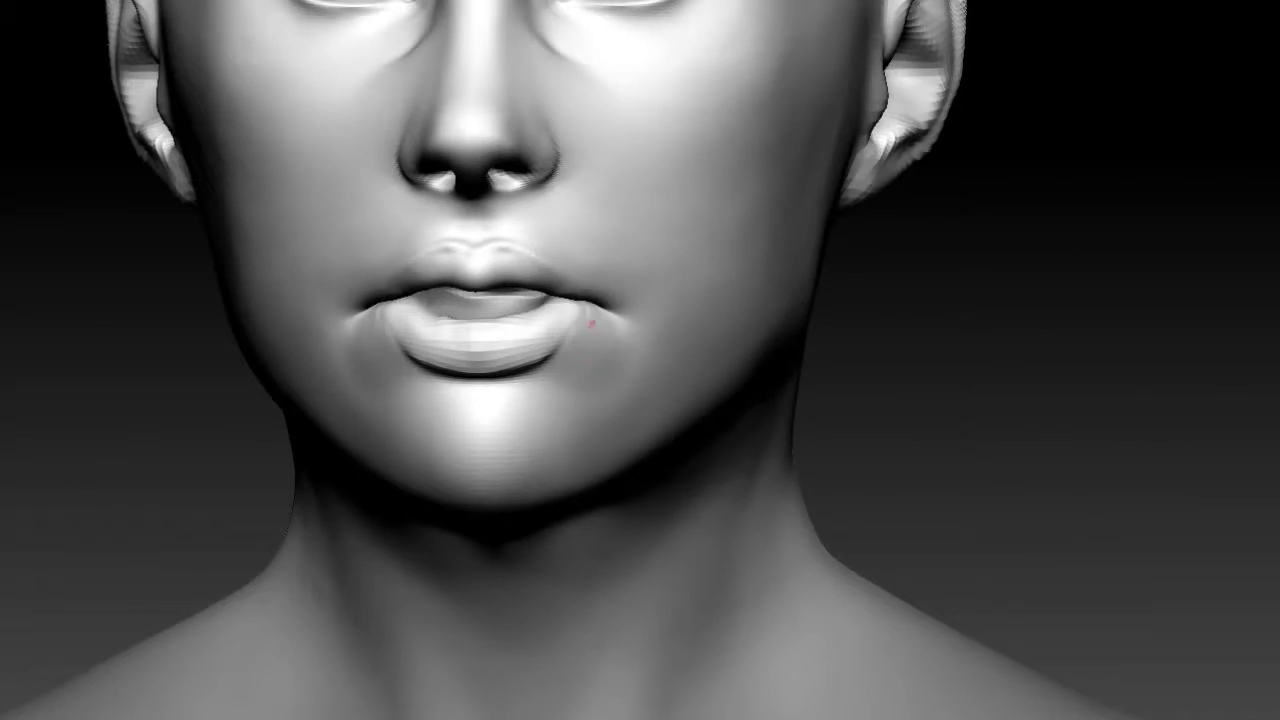
# Sculpt the corner of the upper lip on the female base figure.
pyautogui.moveTo(645, 305); pyautogui.dragTo(599, 259)
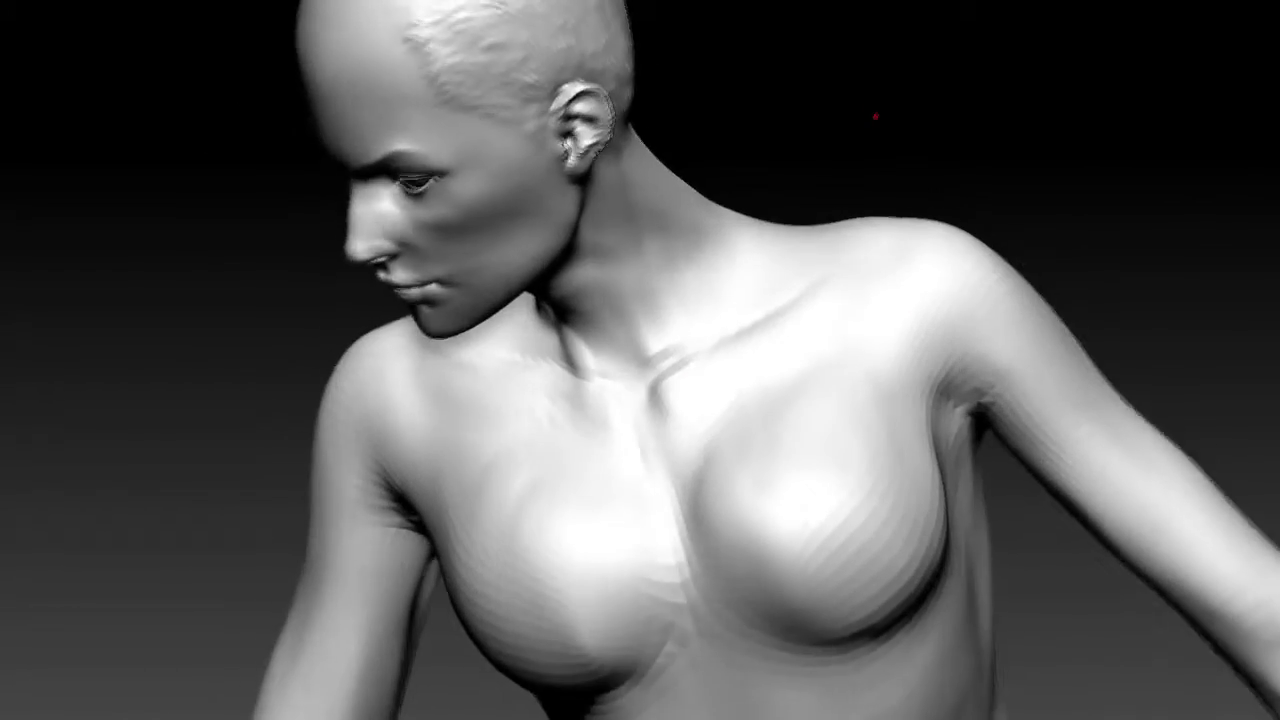
# Sculpt definition into the collarbone, then turn the bust to inspect the hair crest.
pyautogui.moveTo(838, 240); pyautogui.dragTo(751, 379)
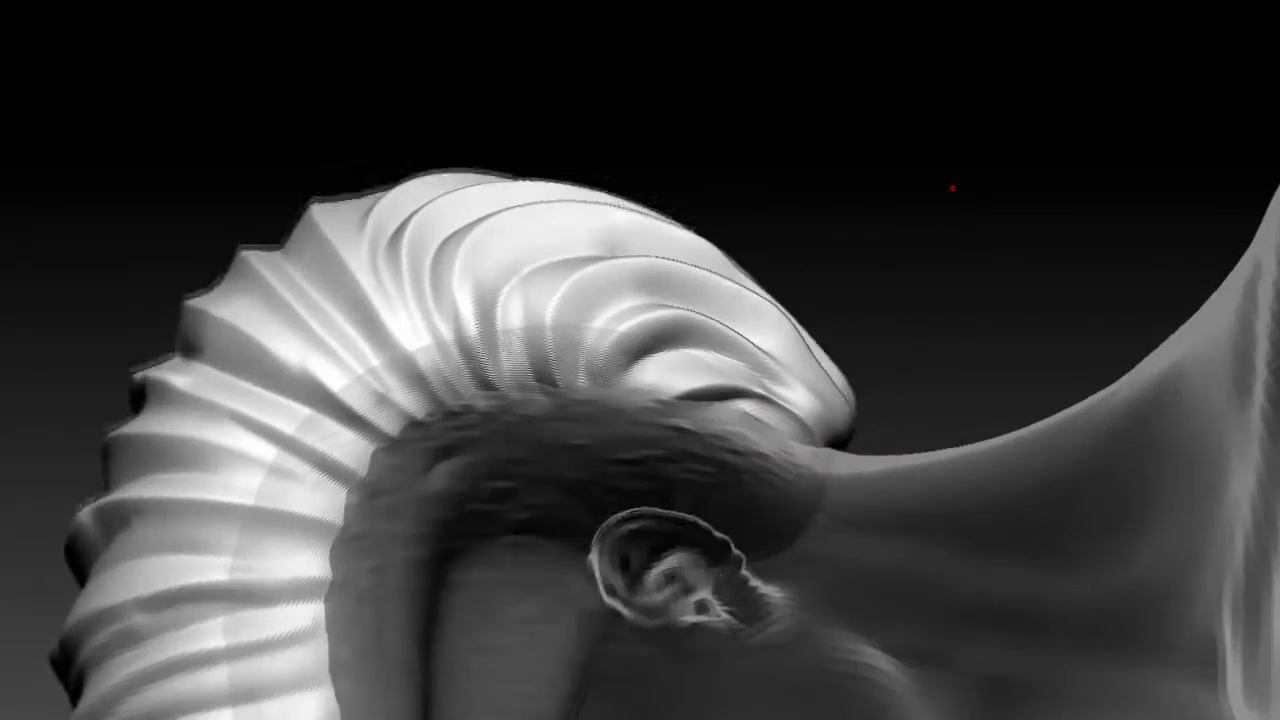
pyautogui.moveTo(951, 191); pyautogui.dragTo(706, 371)
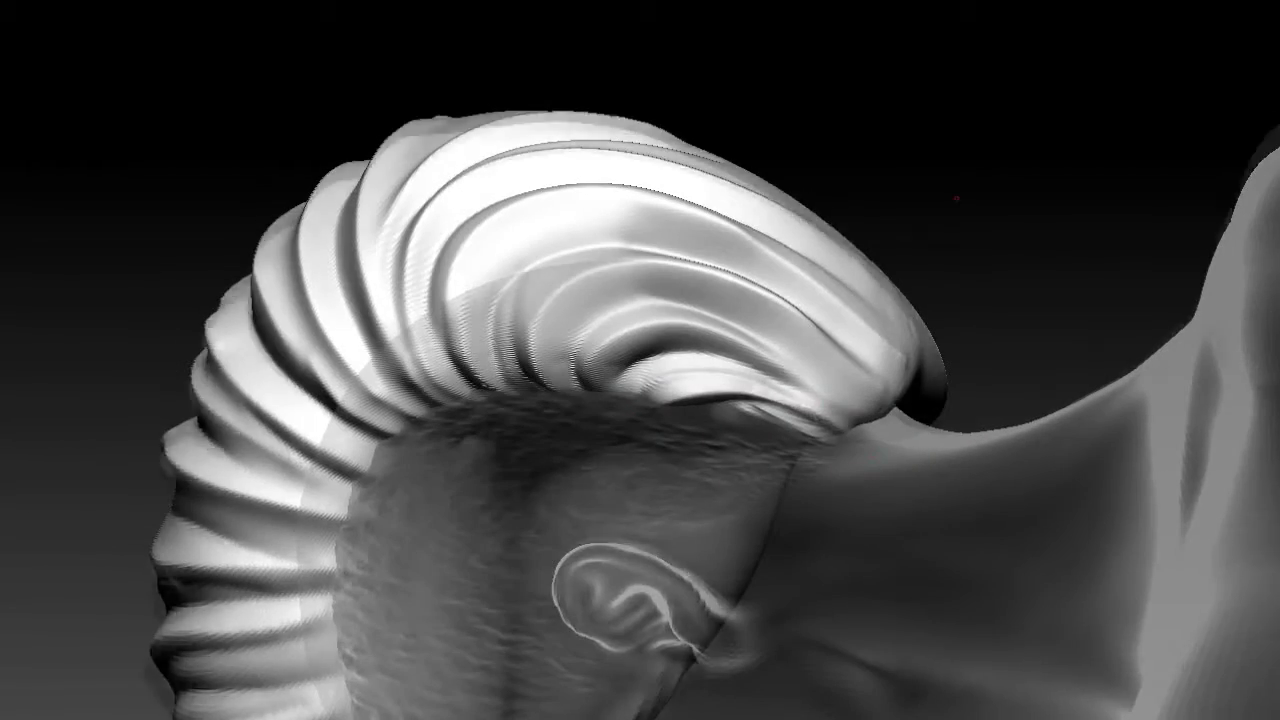
# Turn the head further to check the ribbed, swept-back hair crest.
pyautogui.moveTo(873, 453); pyautogui.dragTo(553, 324)
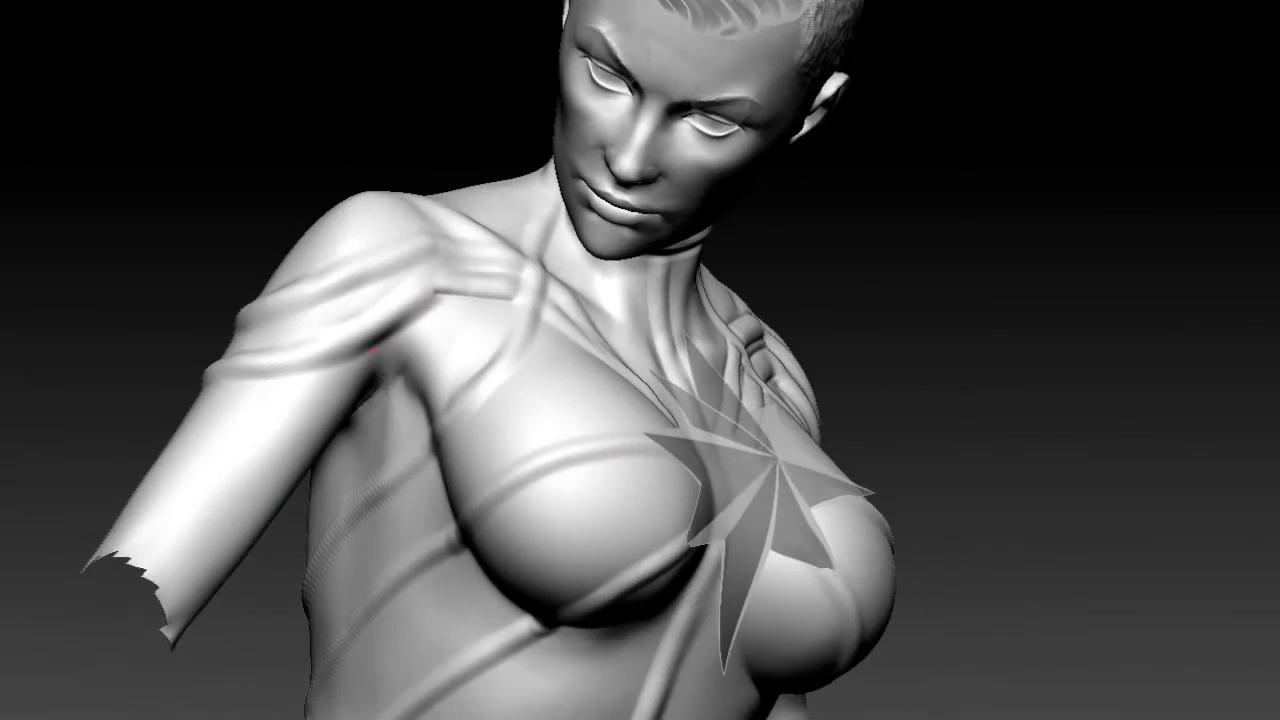
# Deepen the crease on the upper arm.
pyautogui.moveTo(299, 381); pyautogui.dragTo(362, 348)
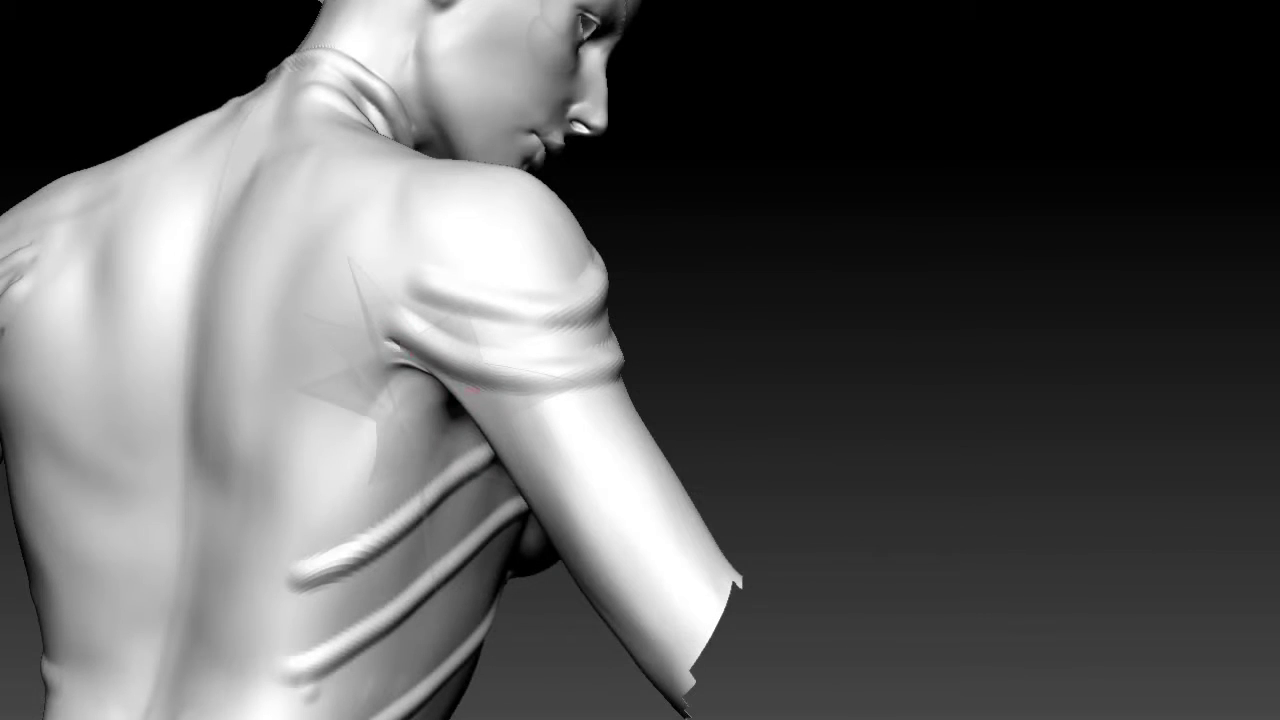
# Carve and refine the seam along the sleeve's lower edge and shoulder band.
pyautogui.moveTo(390, 342); pyautogui.dragTo(648, 377)
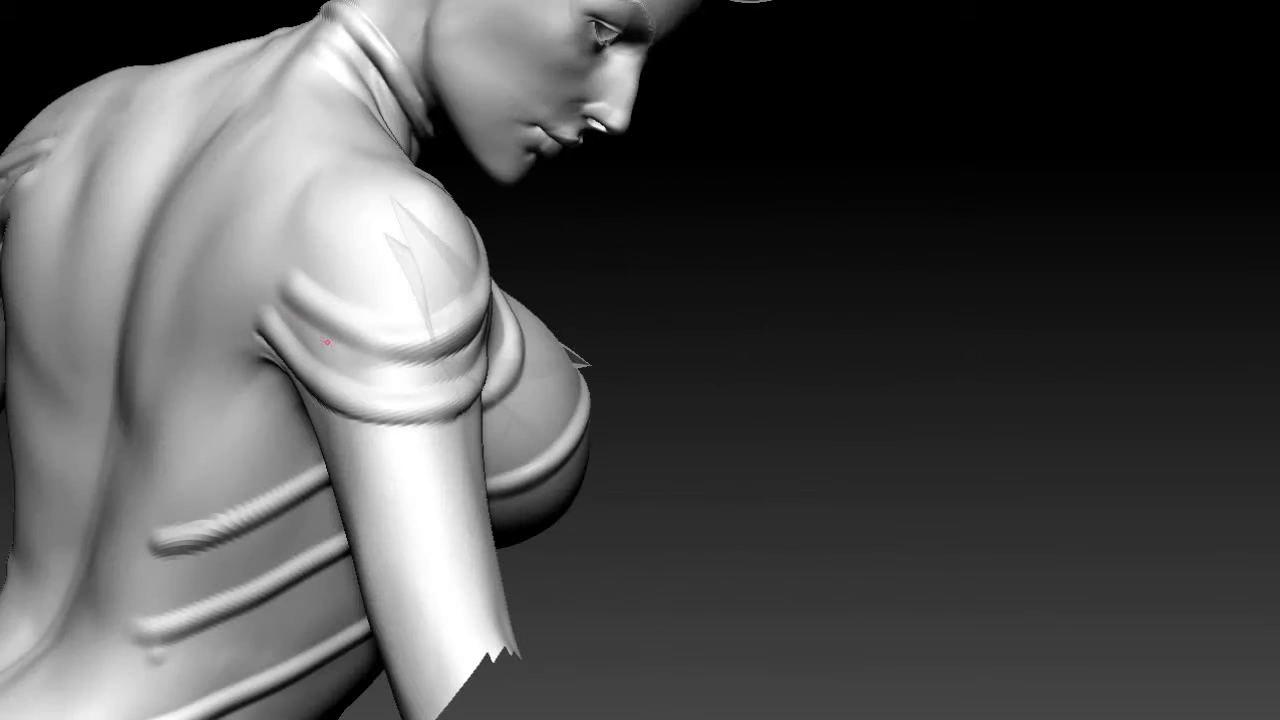
pyautogui.moveTo(423, 371); pyautogui.dragTo(505, 352)
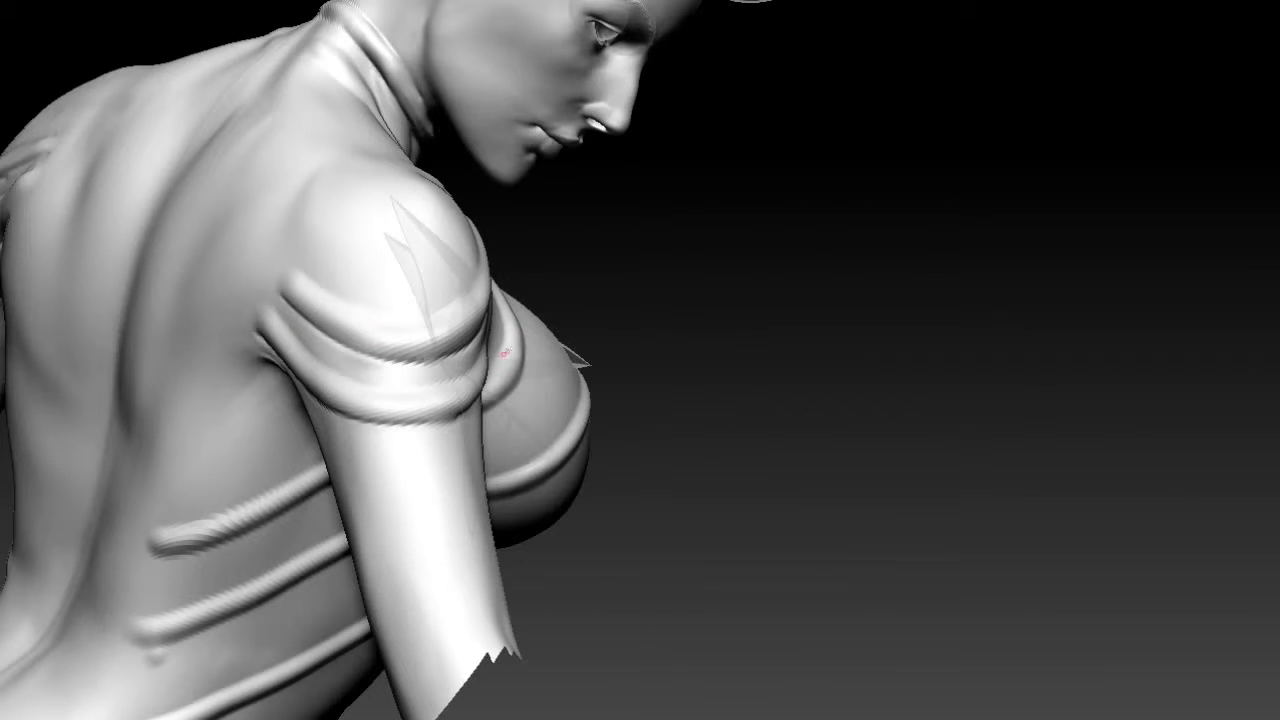
pyautogui.moveTo(331, 379); pyautogui.dragTo(404, 412)
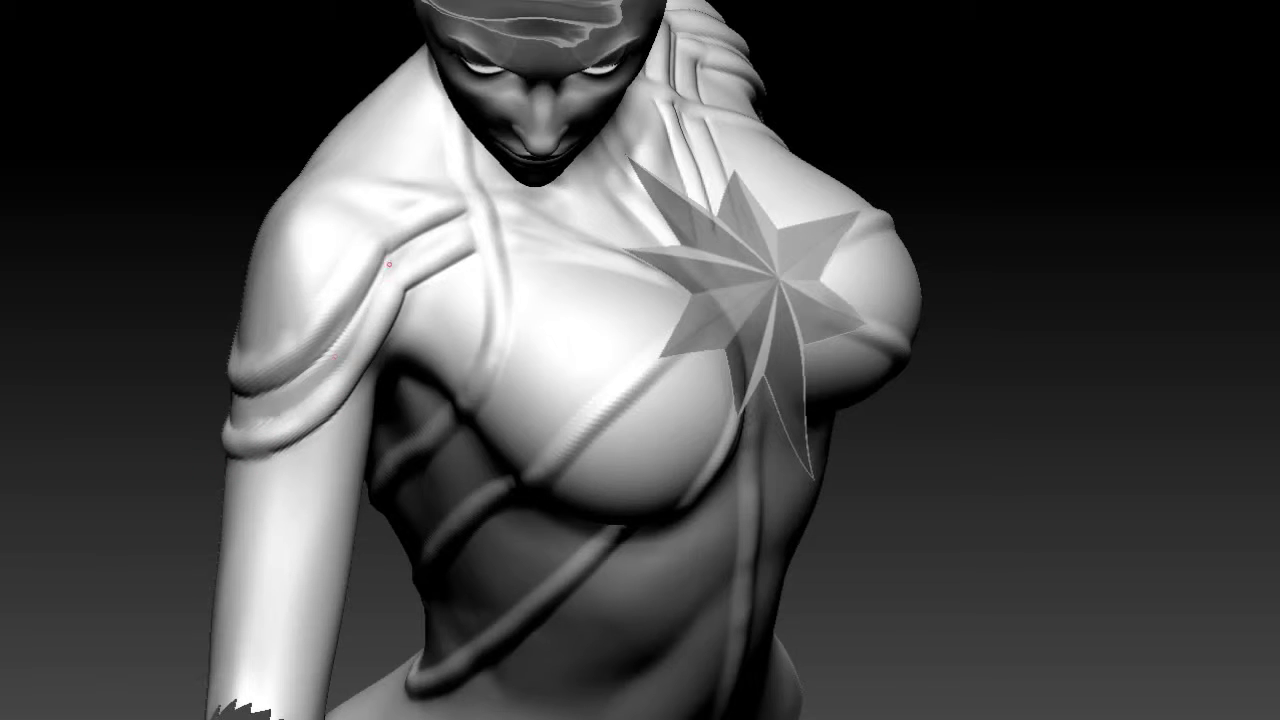
pyautogui.moveTo(338, 380); pyautogui.dragTo(329, 382)
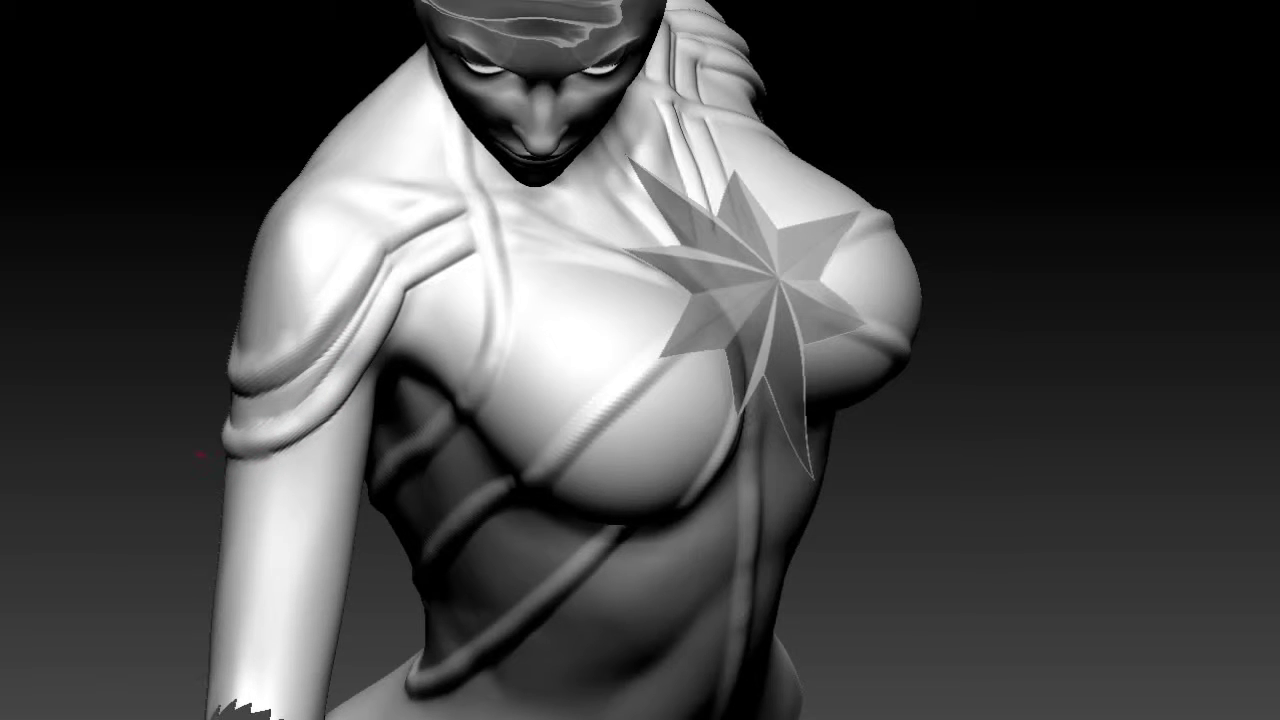
# Smooth and sharpen the chest strap running from the neck to the shoulder.
pyautogui.moveTo(316, 306); pyautogui.dragTo(535, 186, button='right')
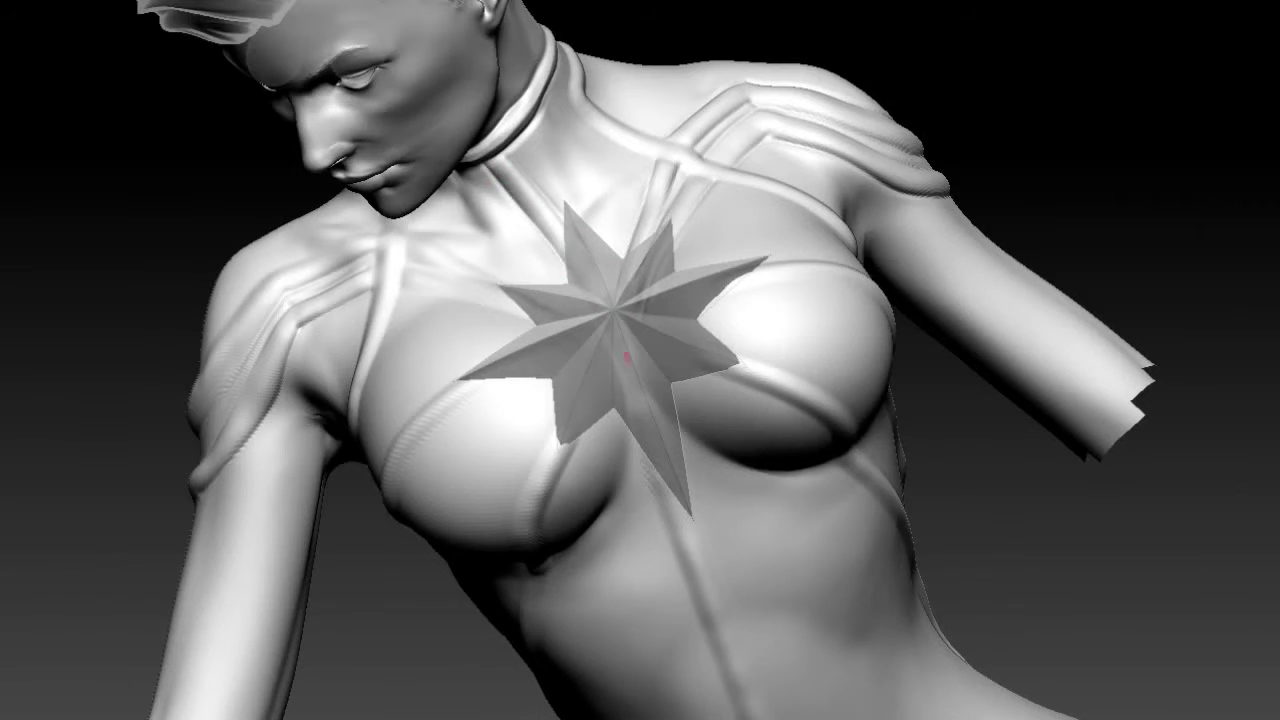
pyautogui.moveTo(540, 235); pyautogui.dragTo(535, 288, button='right')
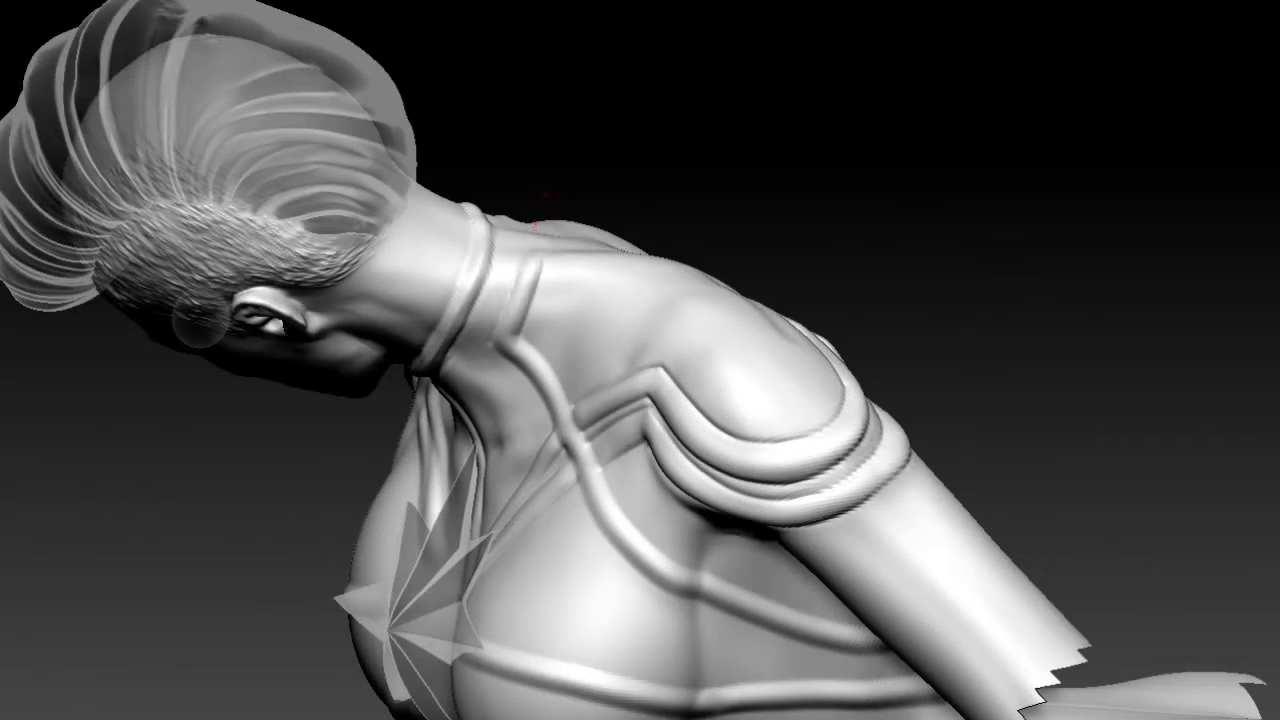
pyautogui.moveTo(535, 210); pyautogui.dragTo(474, 224, button='right')
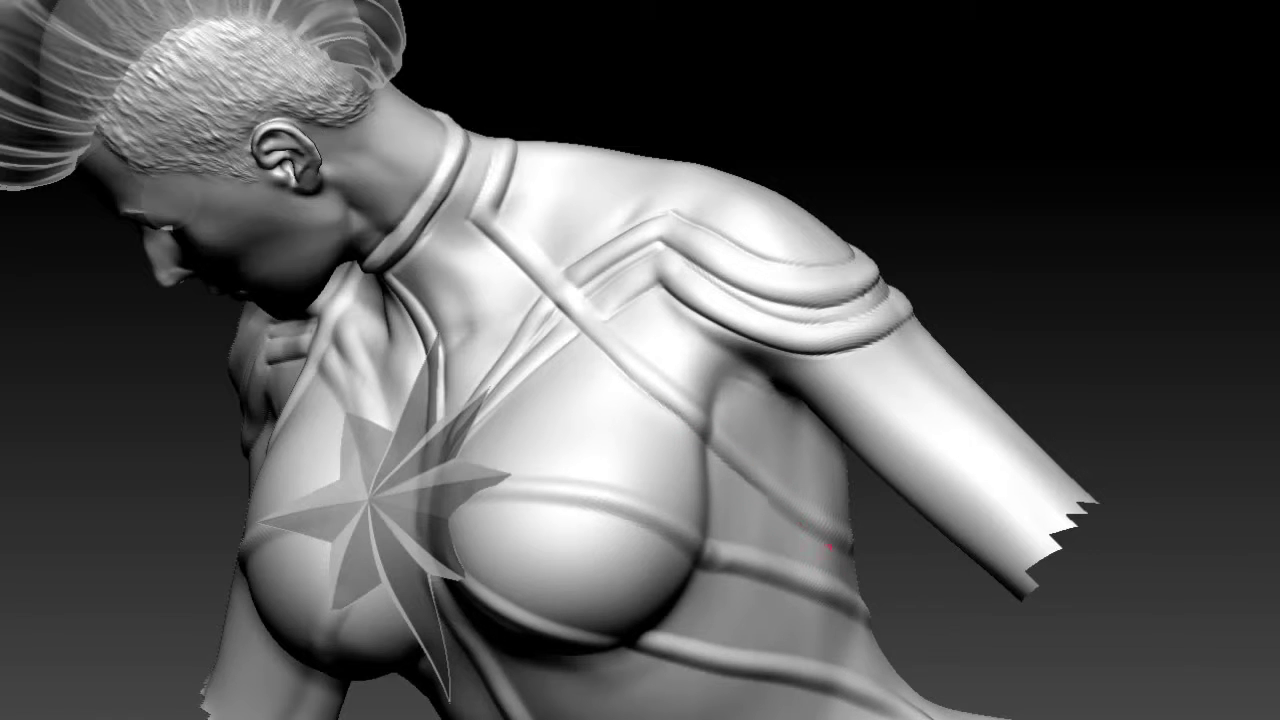
pyautogui.moveTo(923, 584); pyautogui.dragTo(531, 242, button='right')
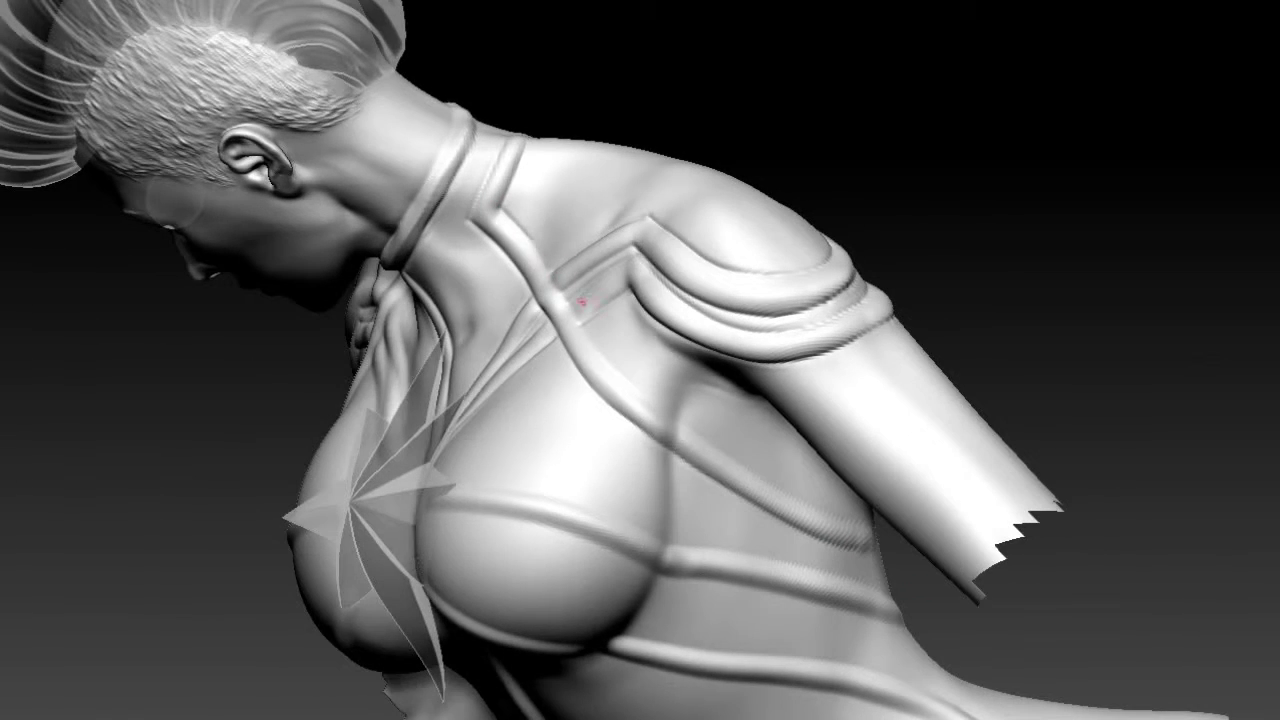
pyautogui.moveTo(598, 358); pyautogui.dragTo(517, 218)
pyautogui.moveTo(659, 431); pyautogui.dragTo(564, 279, button='right')
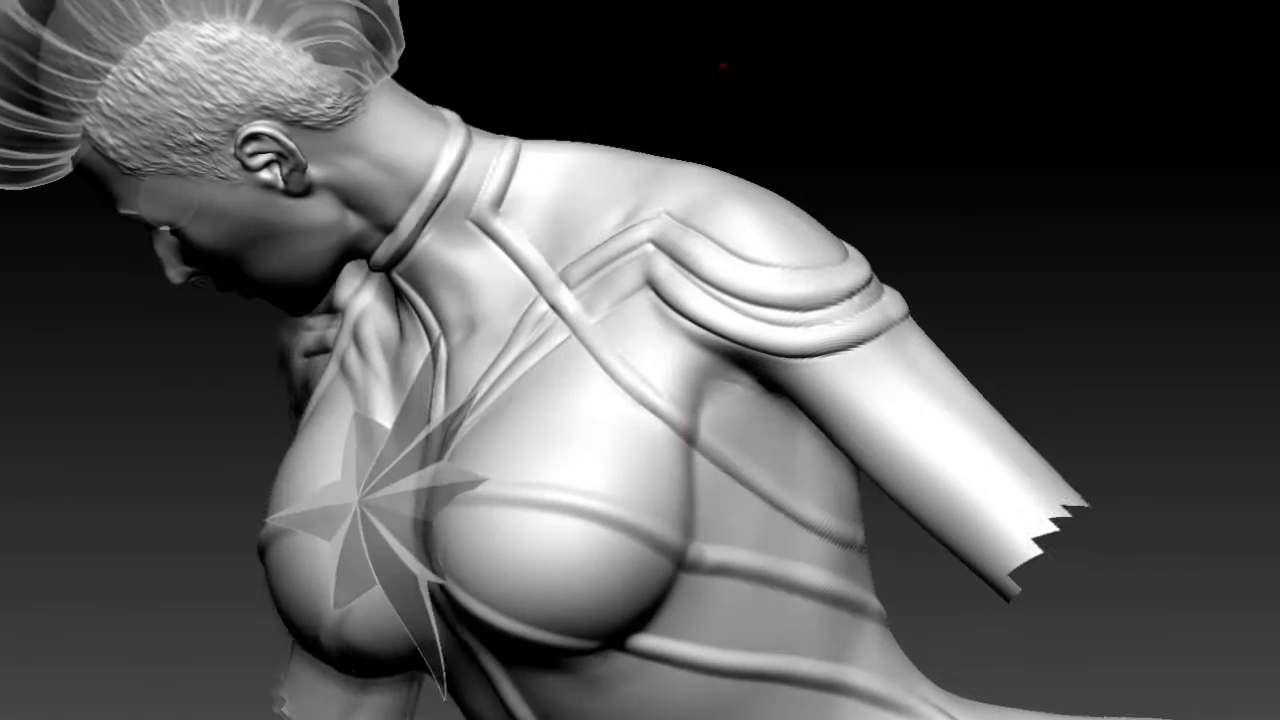
pyautogui.moveTo(516, 235); pyautogui.dragTo(594, 313)
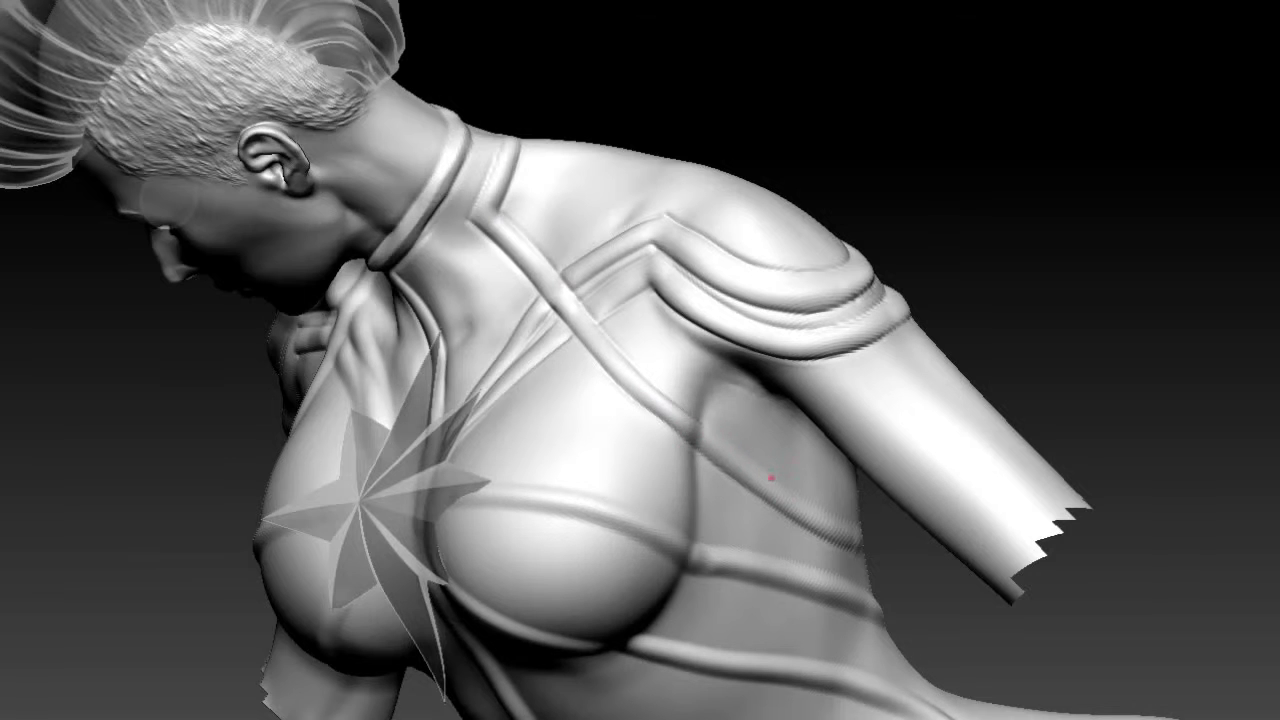
pyautogui.moveTo(904, 558); pyautogui.dragTo(564, 330, button='right')
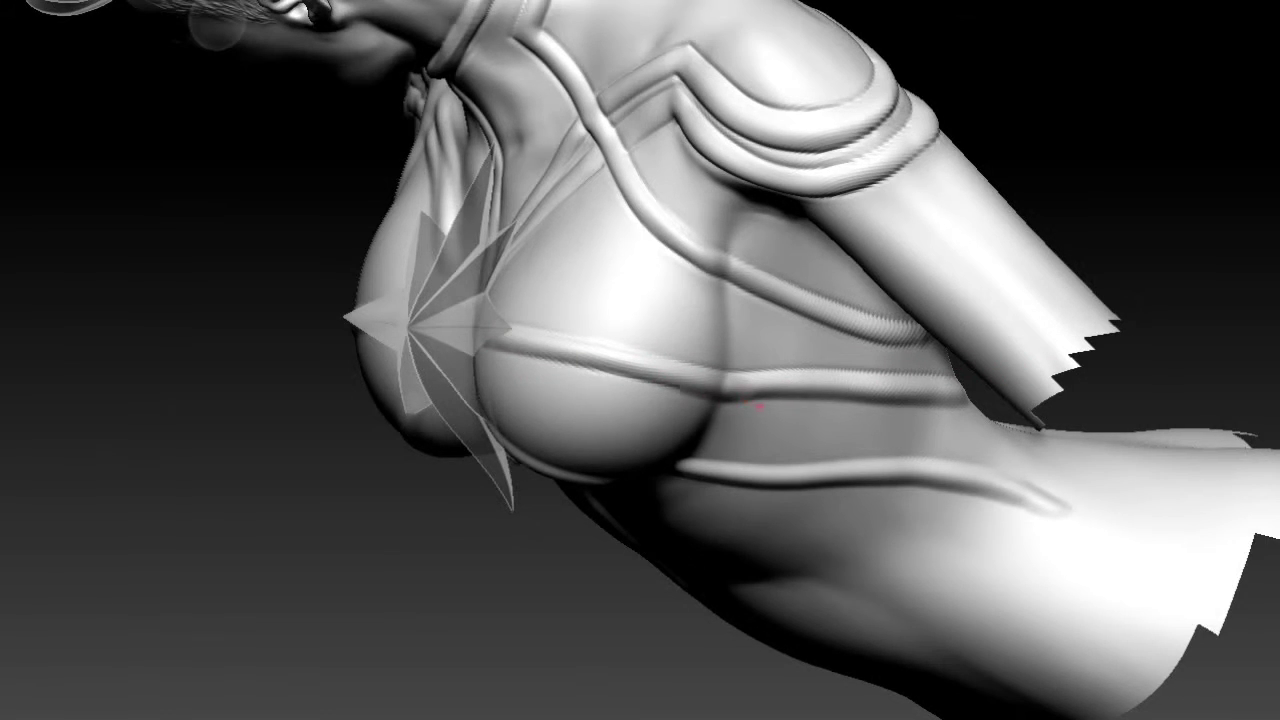
# Sculpt a raised ridge along the strap running diagonally down the torso.
pyautogui.moveTo(930, 404); pyautogui.dragTo(490, 395, button='right')
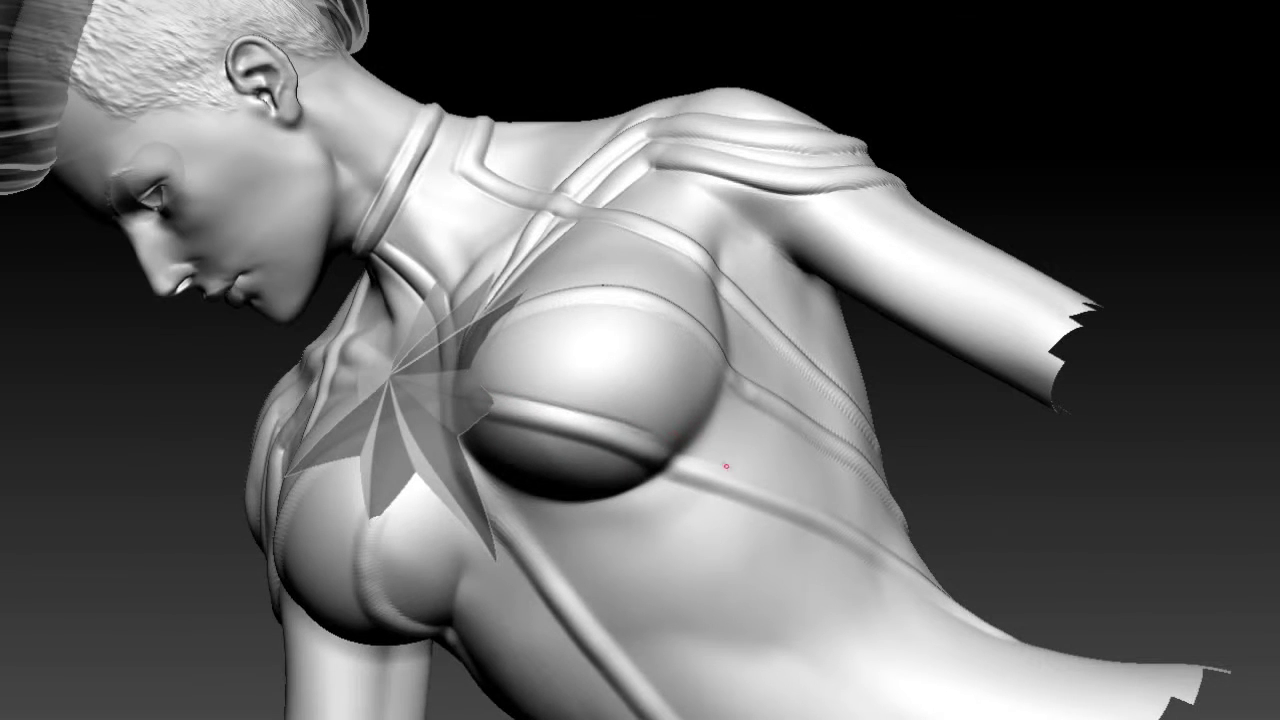
pyautogui.moveTo(723, 463); pyautogui.dragTo(555, 412, button='right')
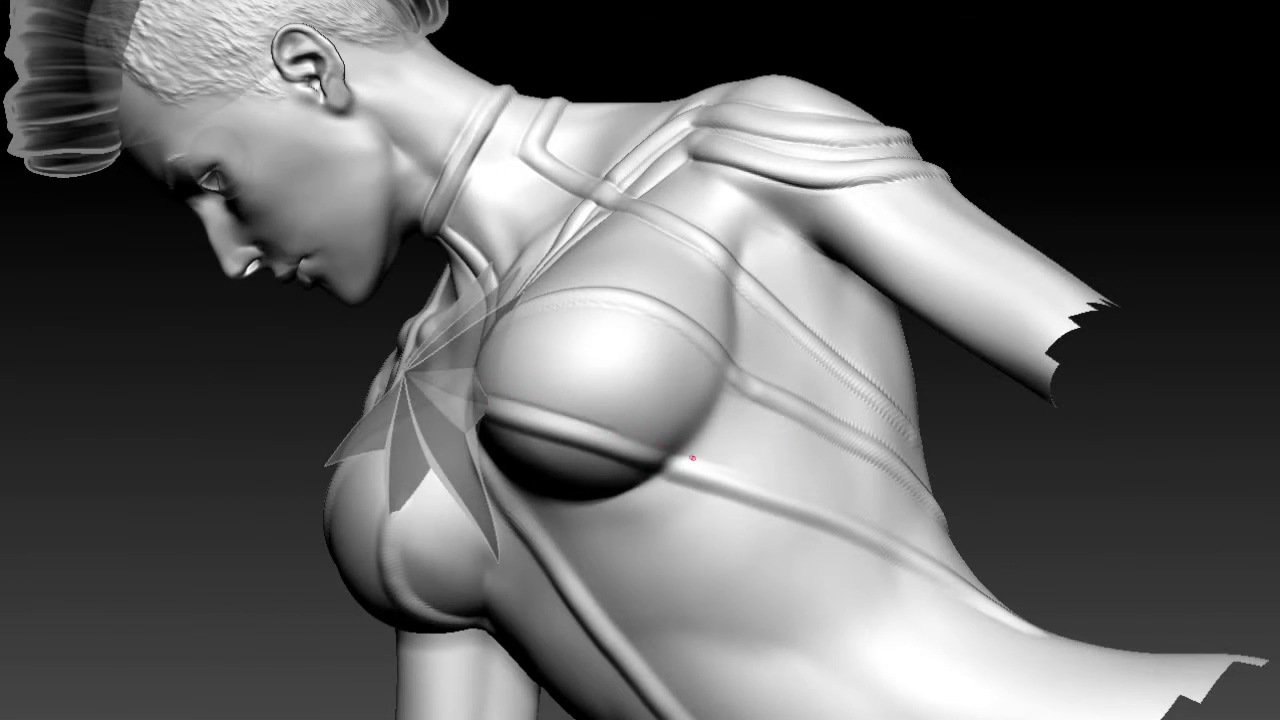
pyautogui.moveTo(734, 484); pyautogui.dragTo(580, 421, button='right')
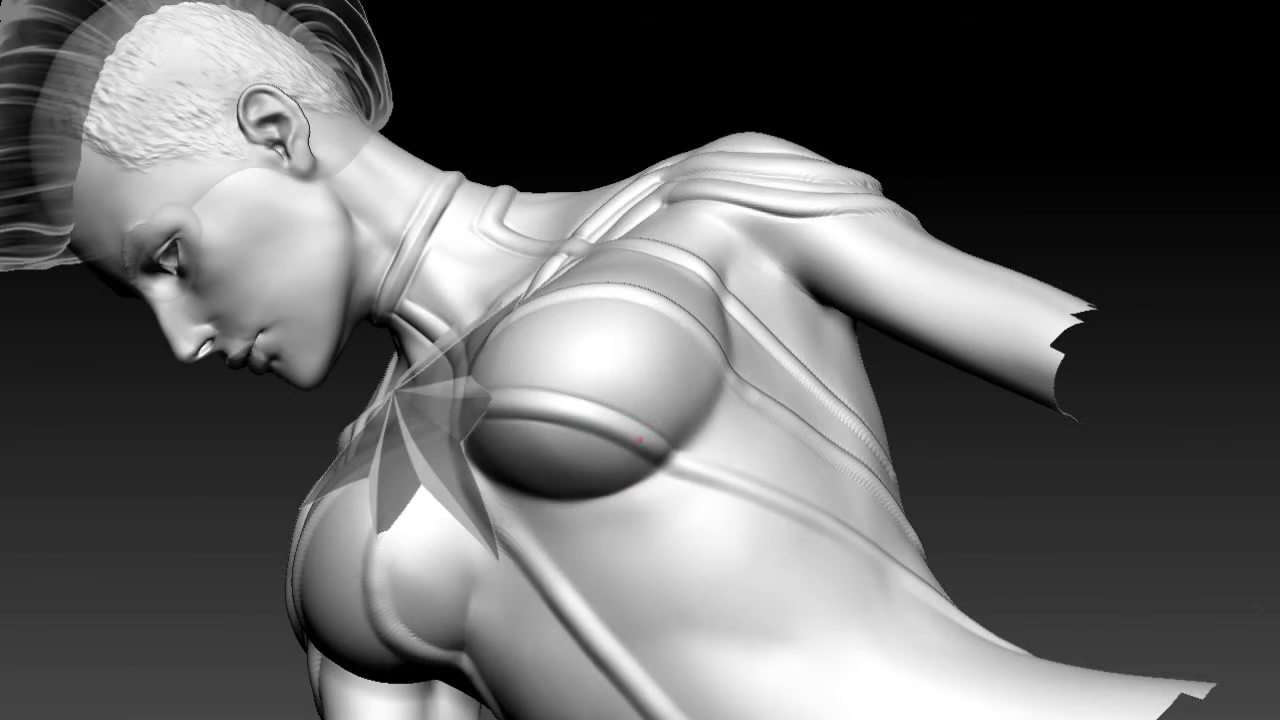
pyautogui.moveTo(726, 510); pyautogui.dragTo(460, 372, button='right')
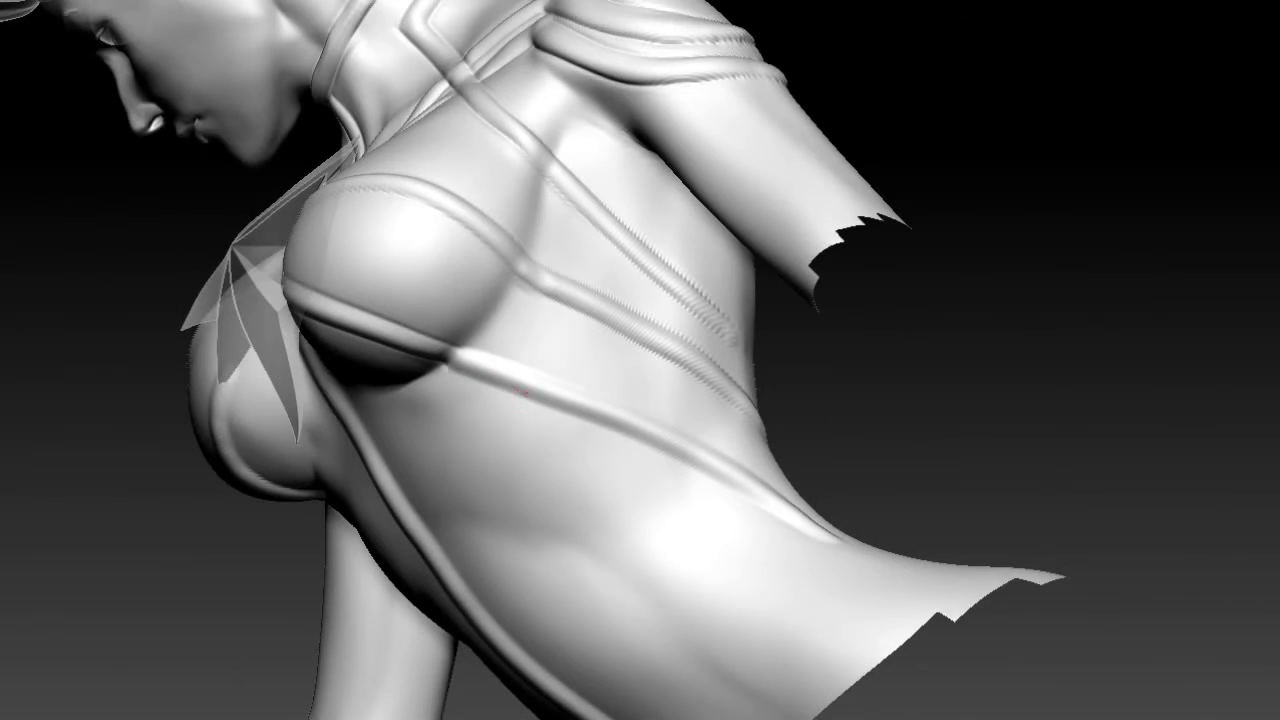
pyautogui.moveTo(760, 505)
pyautogui.mouseDown(button='right')
pyautogui.moveTo(894, 449)
pyautogui.moveTo(557, 381)
pyautogui.mouseUp(button='right')
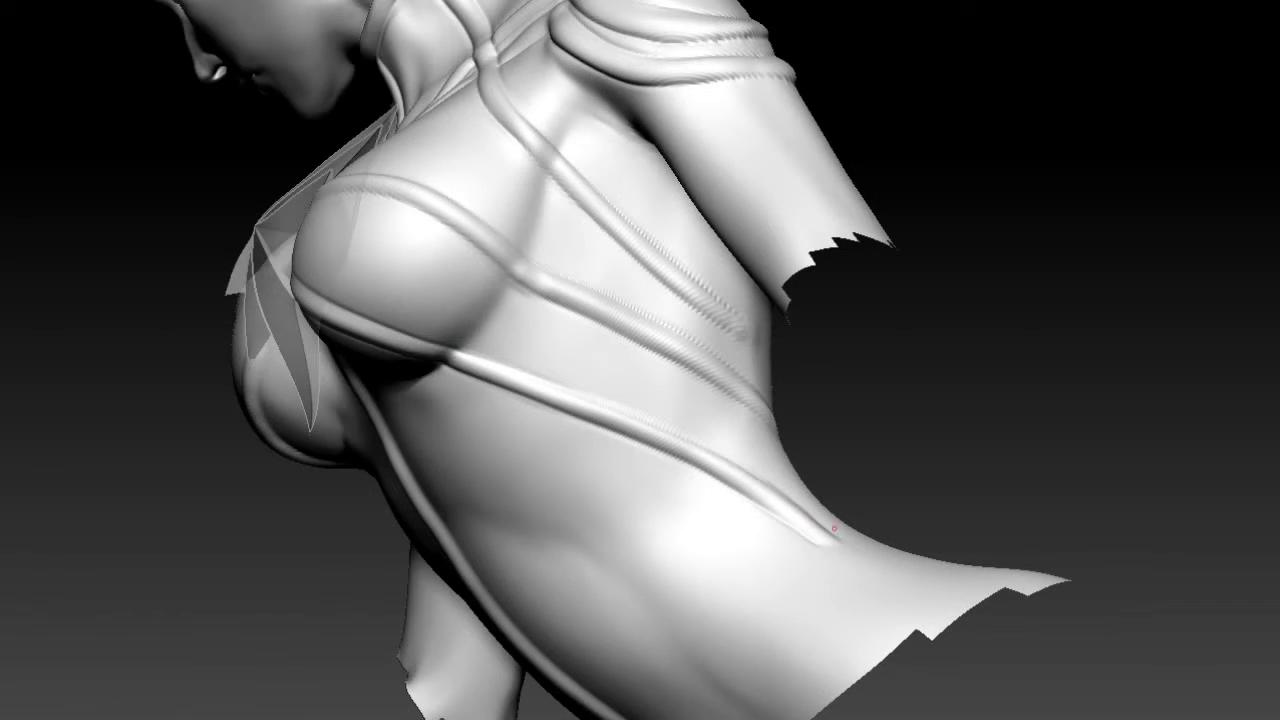
pyautogui.moveTo(828, 523); pyautogui.dragTo(445, 276, button='right')
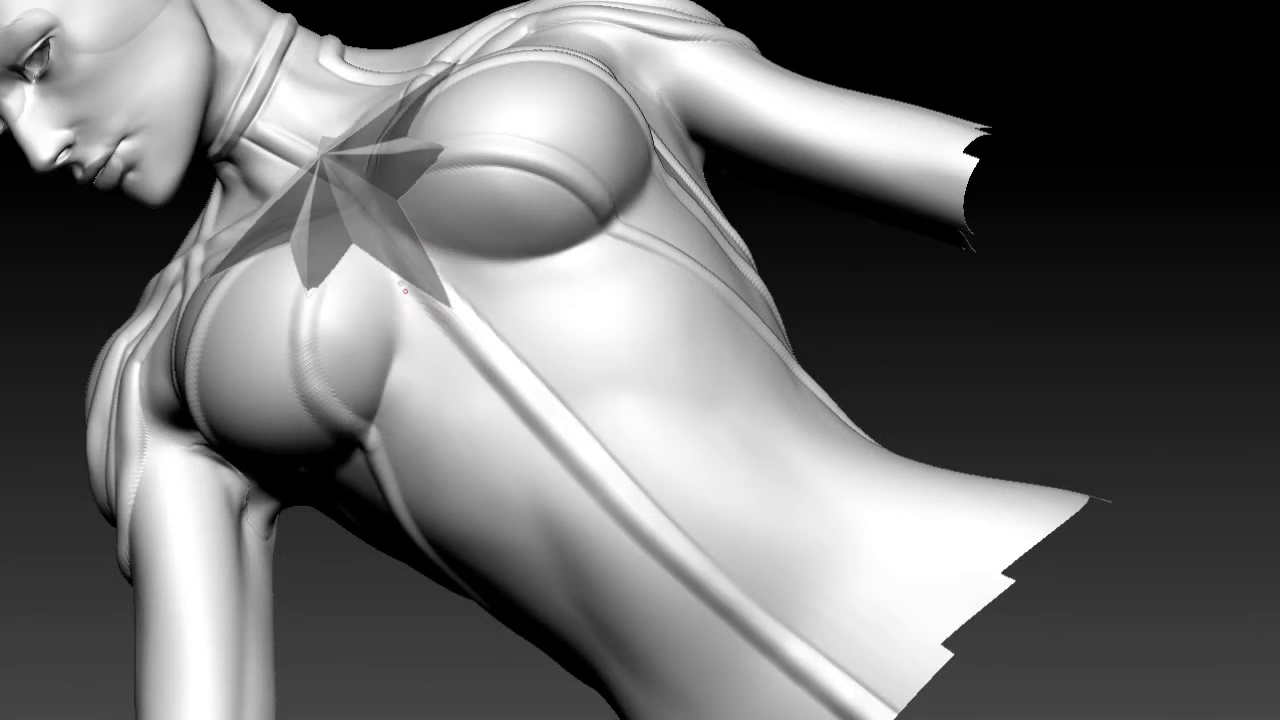
pyautogui.moveTo(484, 378); pyautogui.dragTo(657, 555)
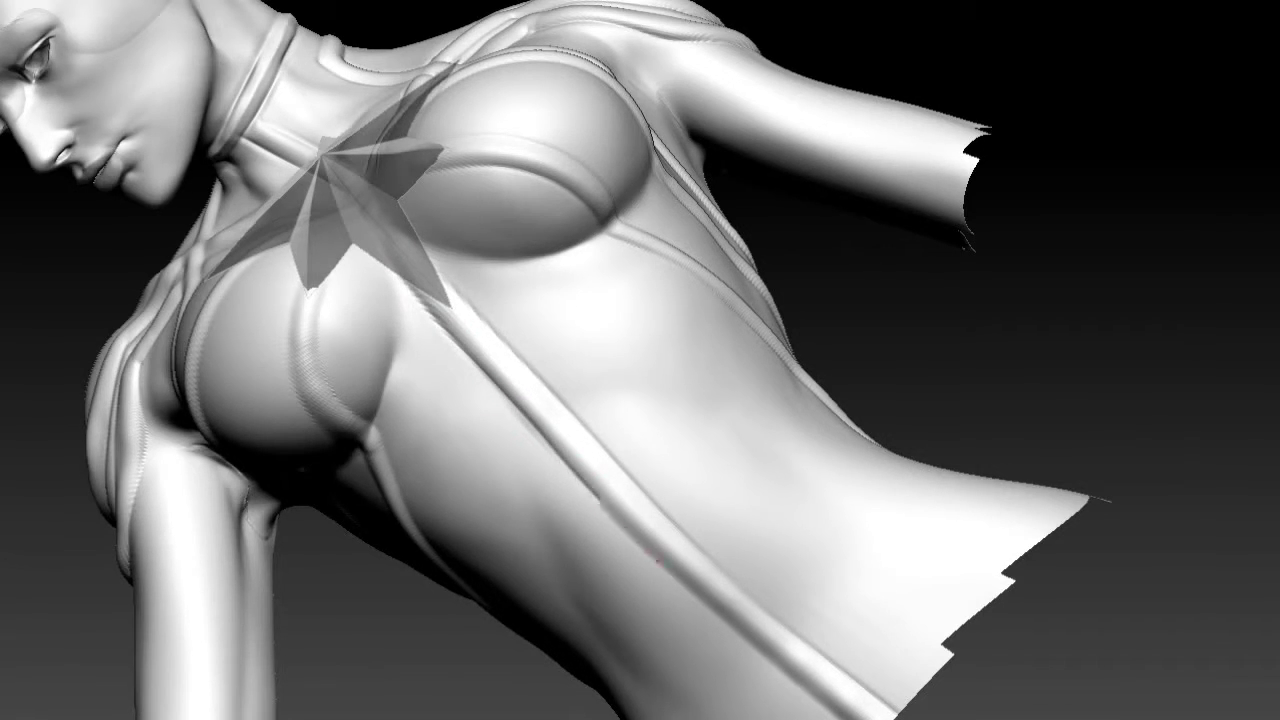
pyautogui.moveTo(707, 605); pyautogui.dragTo(830, 710)
pyautogui.moveTo(1000, 250)
pyautogui.mouseDown()
pyautogui.moveTo(994, 209)
pyautogui.moveTo(404, 268)
pyautogui.mouseUp()
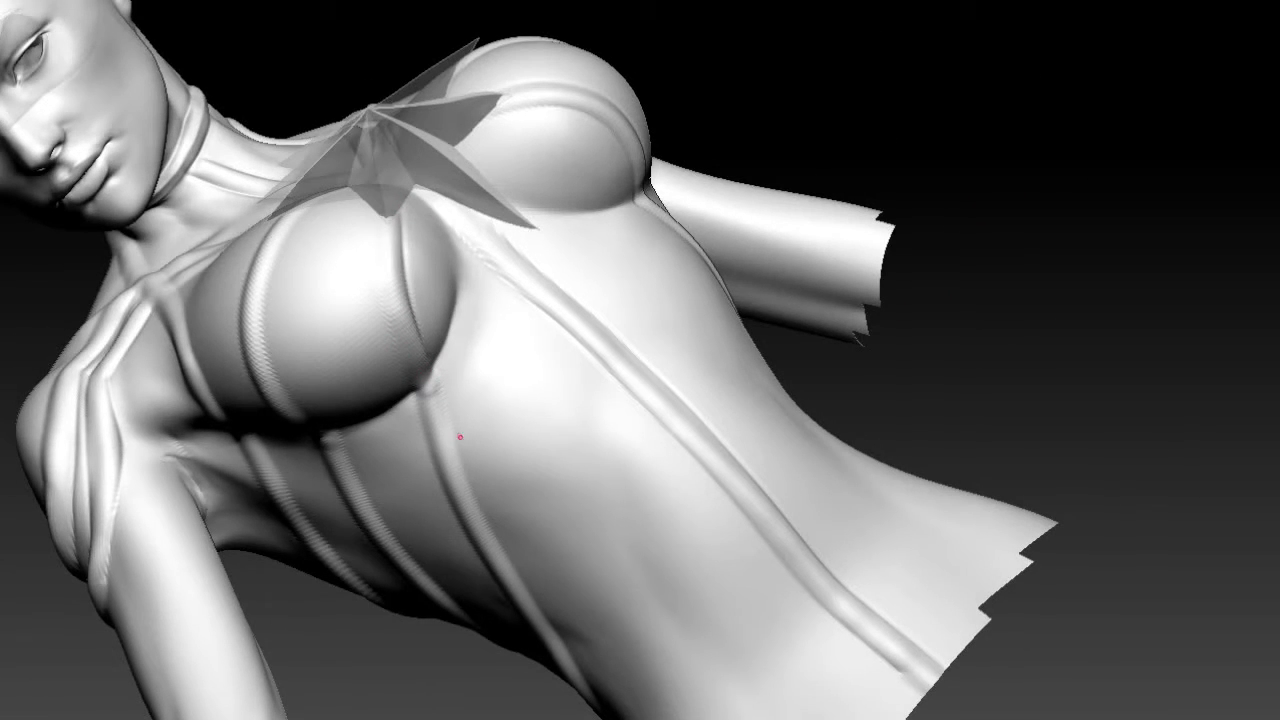
pyautogui.moveTo(428, 430); pyautogui.dragTo(423, 329)
pyautogui.moveTo(457, 414); pyautogui.dragTo(498, 507)
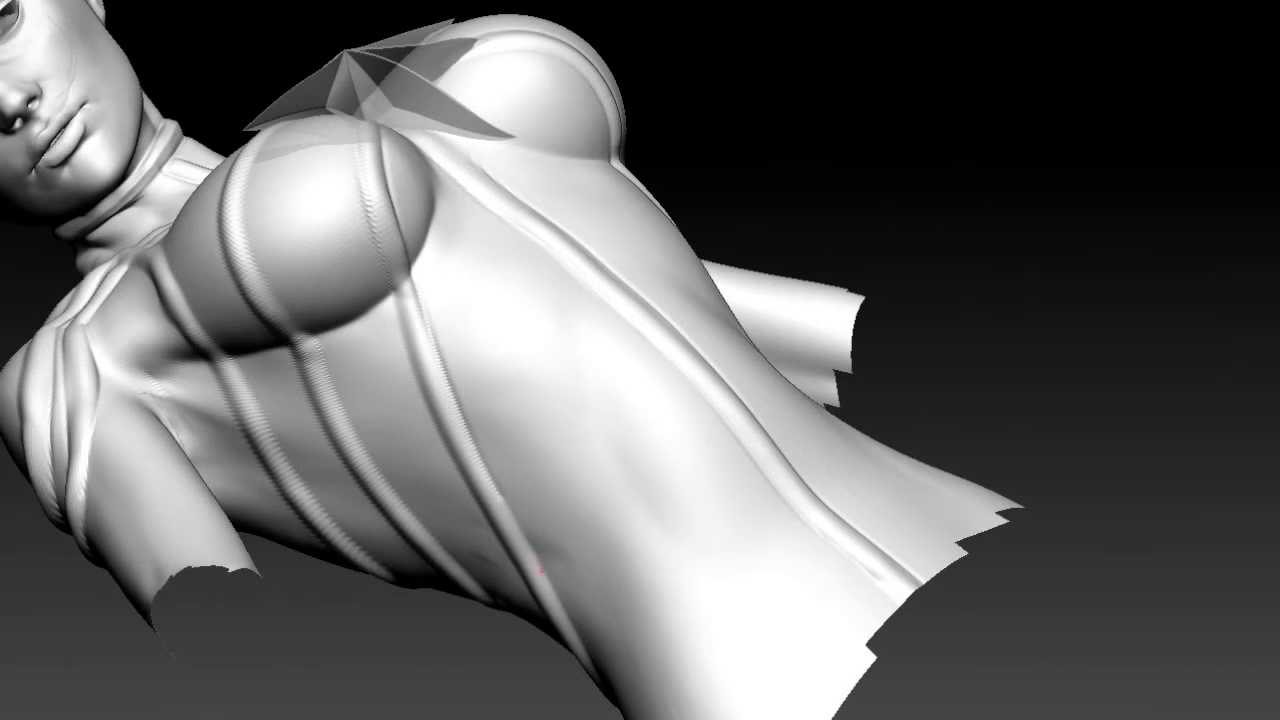
# Reshape and smooth the corset strap ridge from a closer torso view.
pyautogui.moveTo(585, 645); pyautogui.dragTo(410, 120)
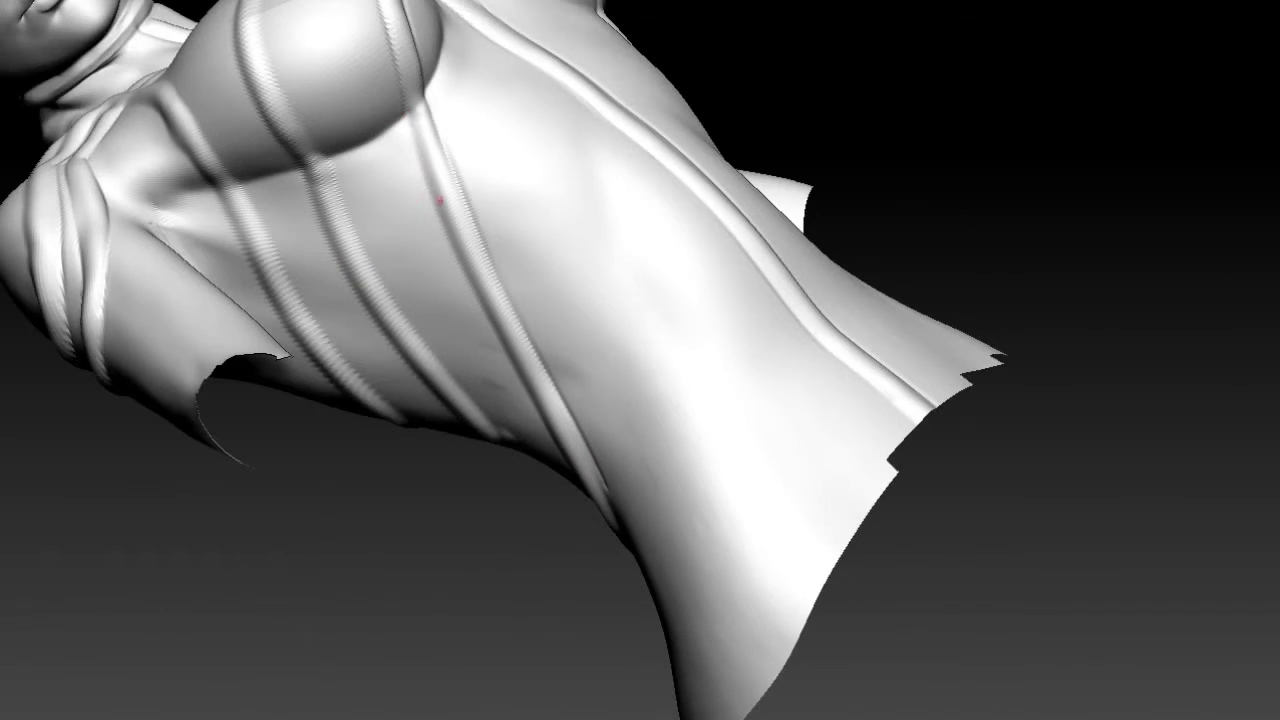
pyautogui.moveTo(590, 560)
pyautogui.mouseDown()
pyautogui.moveTo(600, 586)
pyautogui.moveTo(549, 466)
pyautogui.moveTo(805, 183)
pyautogui.moveTo(469, 290)
pyautogui.mouseUp()
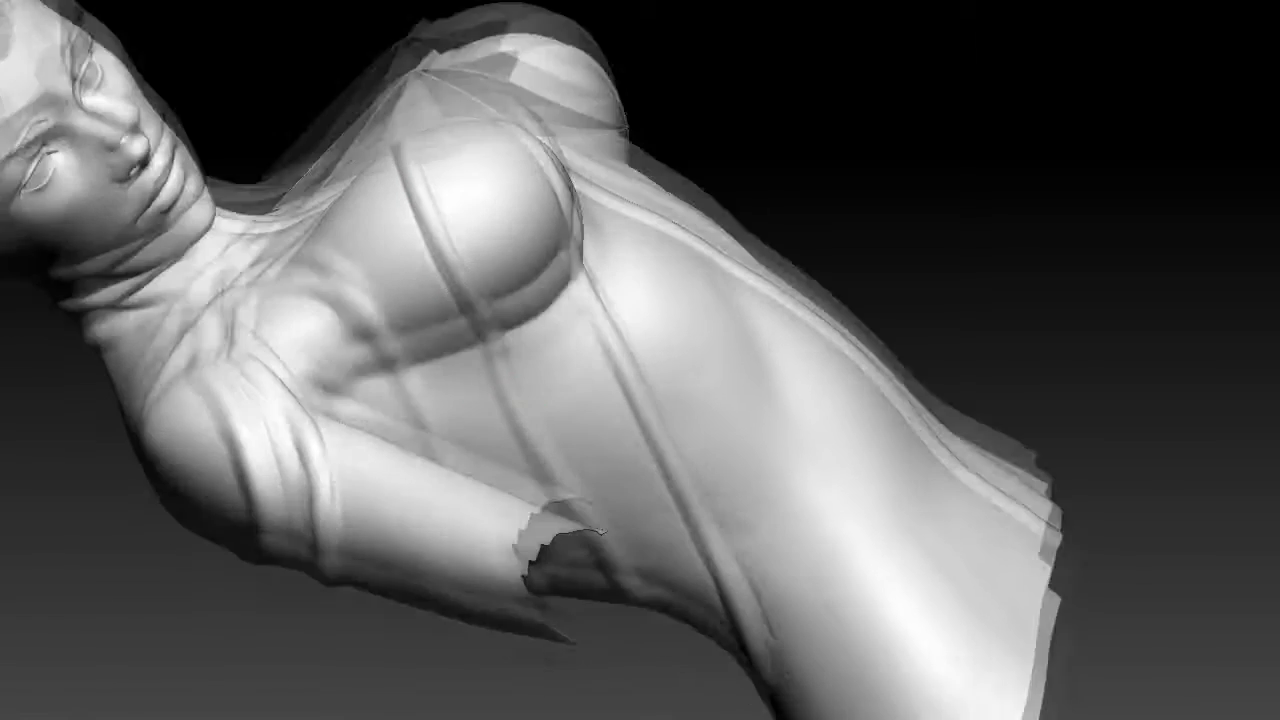
pyautogui.moveTo(518, 420); pyautogui.dragTo(478, 308)
pyautogui.moveTo(446, 220)
pyautogui.mouseDown()
pyautogui.moveTo(542, 403)
pyautogui.moveTo(504, 367)
pyautogui.mouseUp()
pyautogui.moveTo(470, 290)
pyautogui.mouseDown()
pyautogui.moveTo(558, 430)
pyautogui.moveTo(430, 250)
pyautogui.mouseUp()
pyautogui.moveTo(615, 535)
pyautogui.mouseDown()
pyautogui.moveTo(356, 301)
pyautogui.moveTo(347, 268)
pyautogui.moveTo(431, 301)
pyautogui.mouseUp()
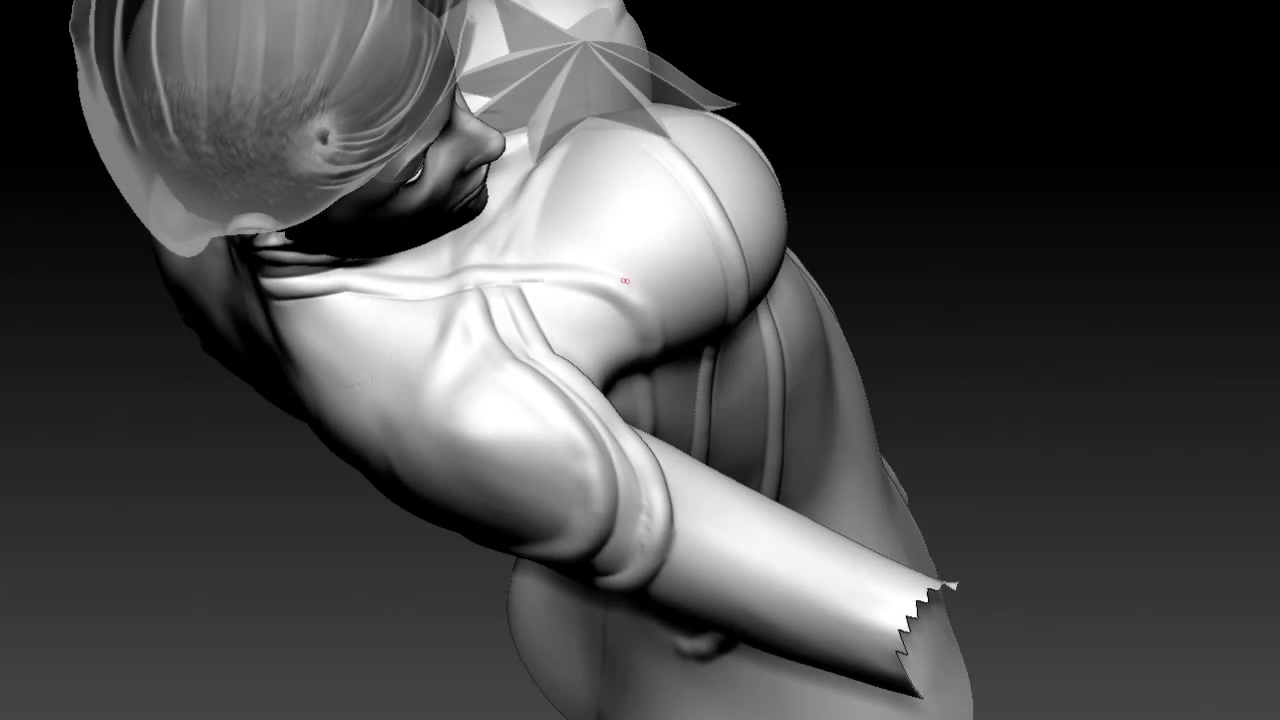
# Bend the chest strap downward, then review the torso straps and star from several angles.
pyautogui.moveTo(617, 279); pyautogui.dragTo(391, 294)
pyautogui.moveTo(590, 283); pyautogui.dragTo(657, 311)
pyautogui.moveTo(691, 382); pyautogui.dragTo(361, 276)
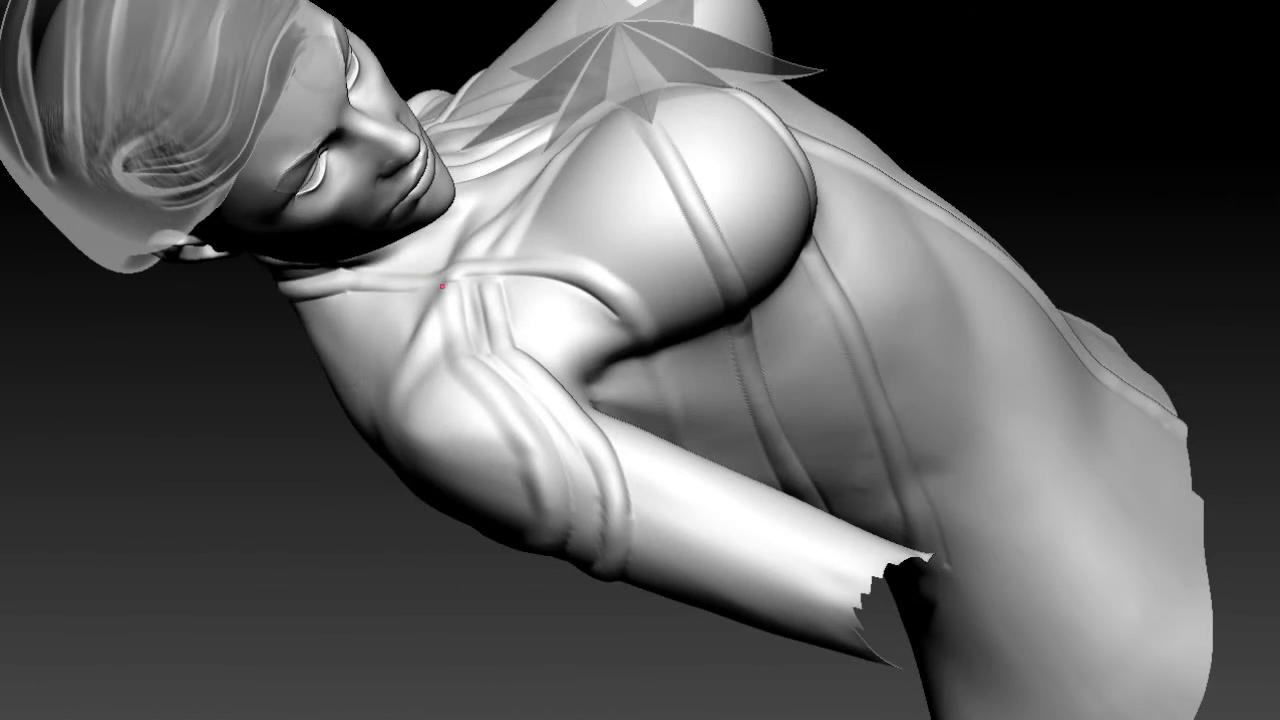
pyautogui.moveTo(476, 261); pyautogui.dragTo(385, 280)
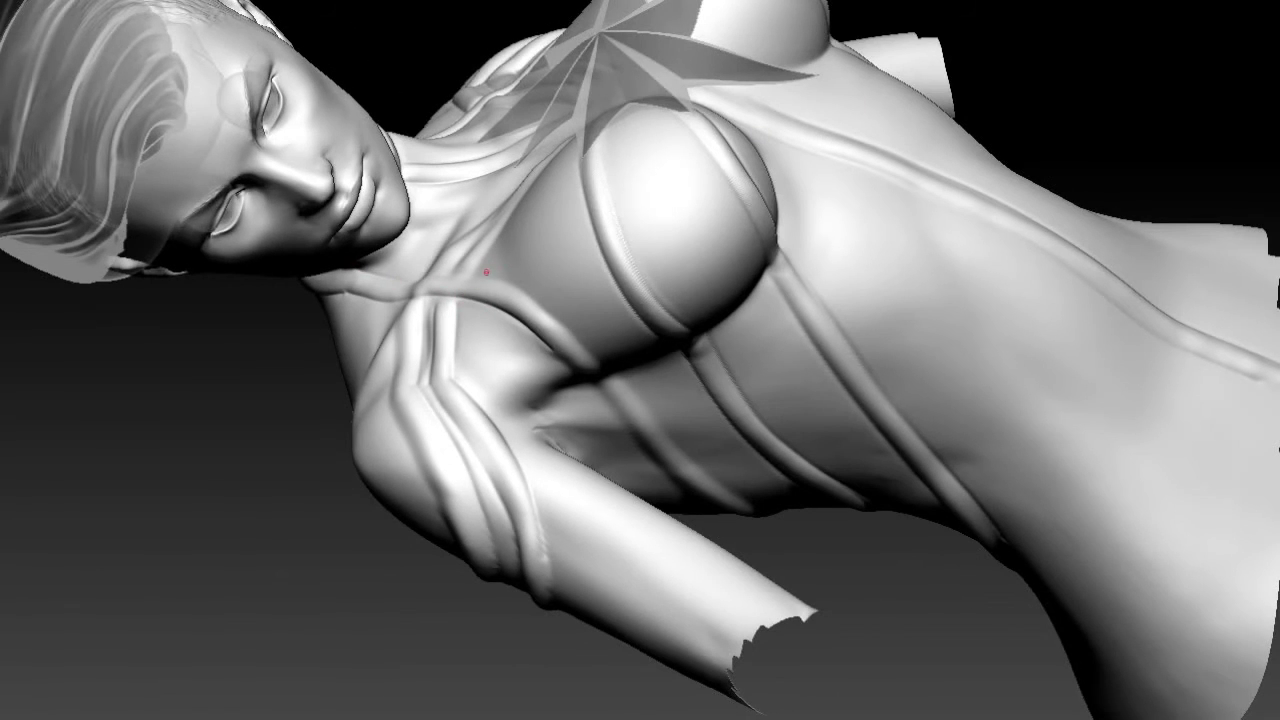
pyautogui.moveTo(598, 328); pyautogui.dragTo(448, 296)
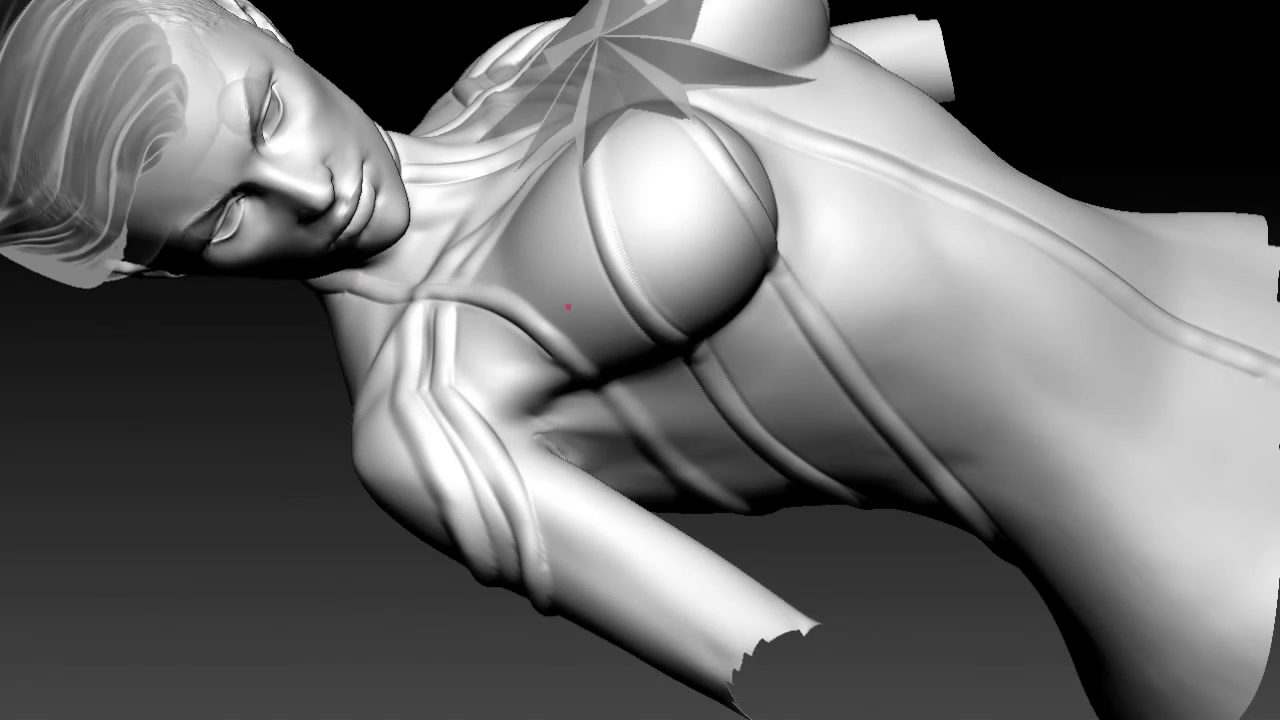
pyautogui.moveTo(594, 349); pyautogui.dragTo(489, 292)
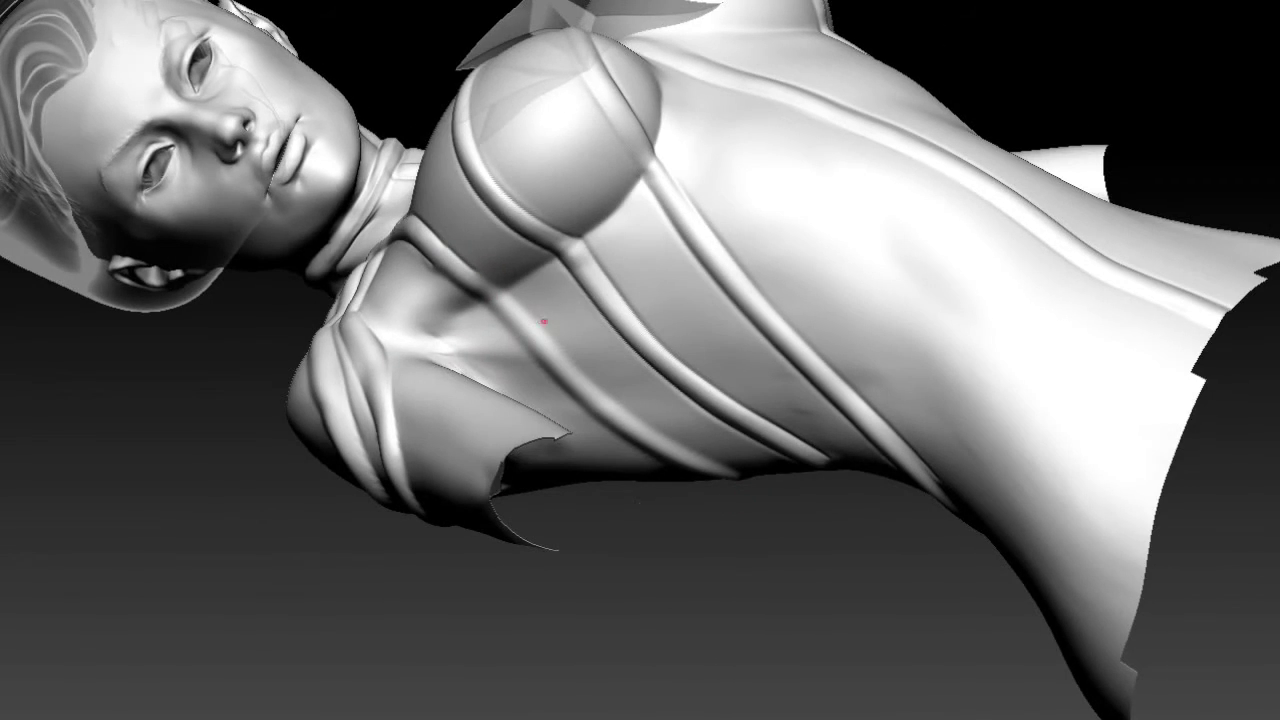
pyautogui.moveTo(549, 350); pyautogui.dragTo(538, 367)
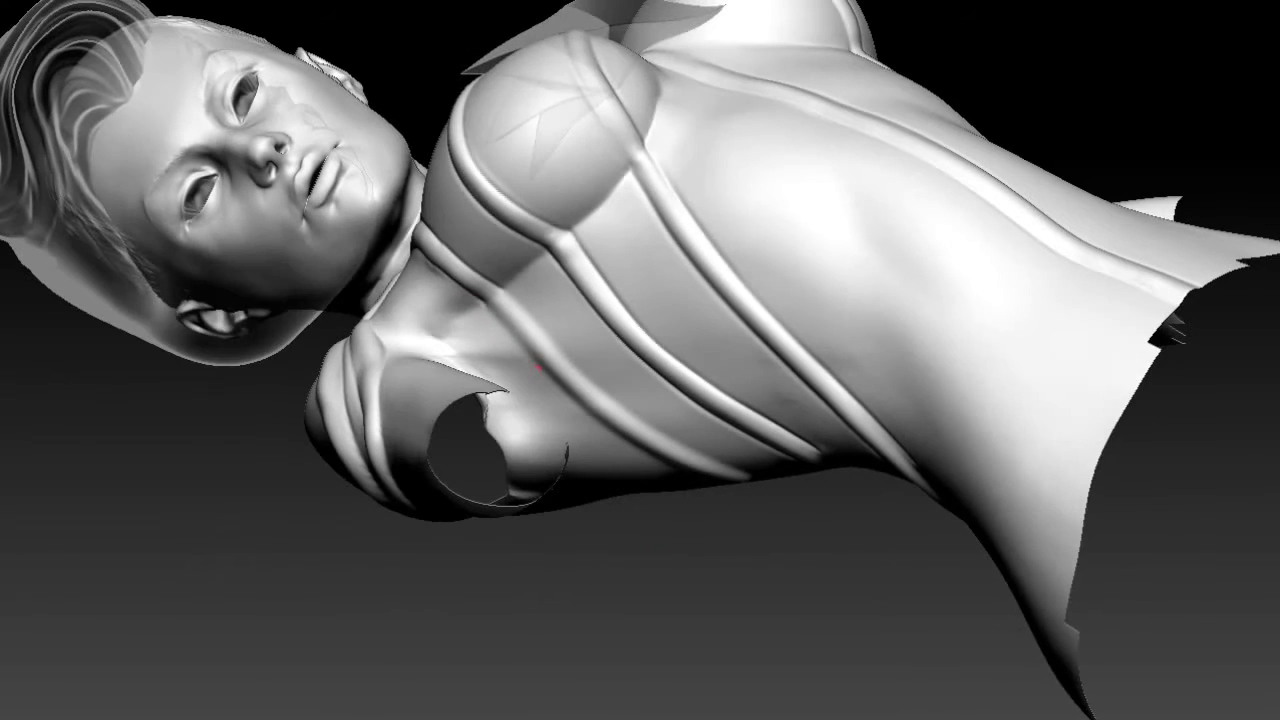
pyautogui.moveTo(679, 483); pyautogui.dragTo(746, 511)
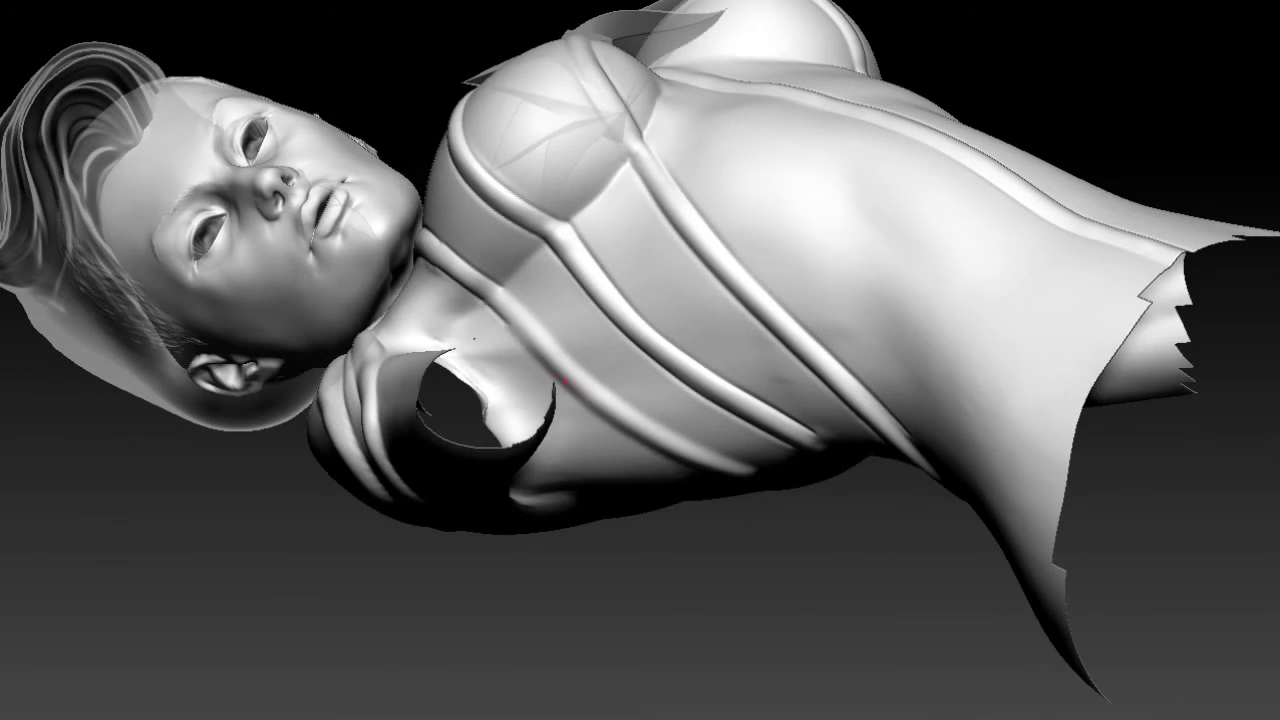